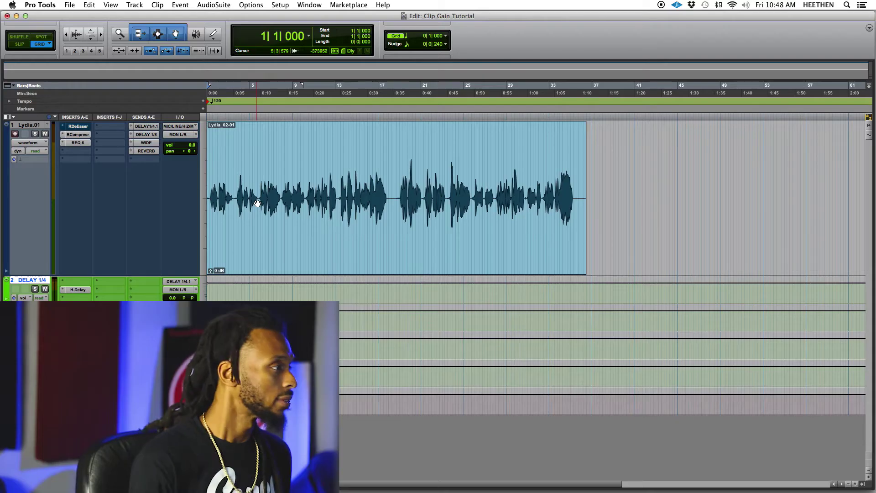
Select the vocal clip and check whether Clip Gain Info is enabled in the clip display options.
click(249, 174)
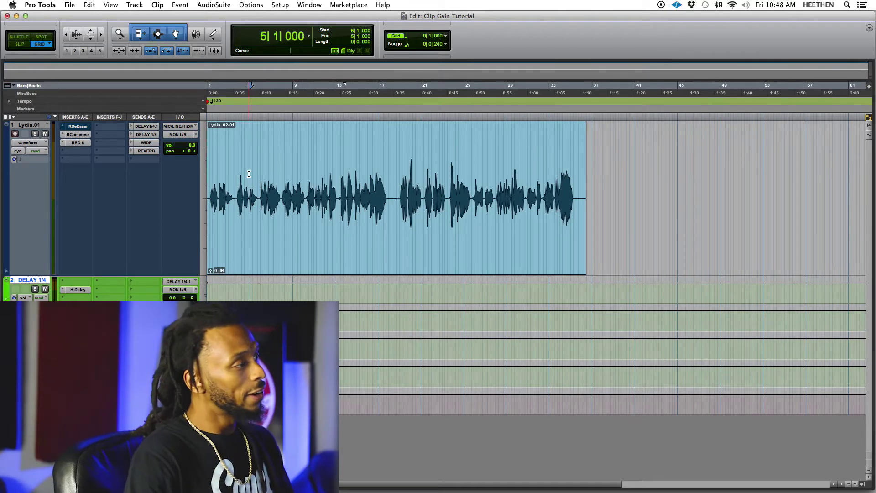
click(281, 252)
key(t)
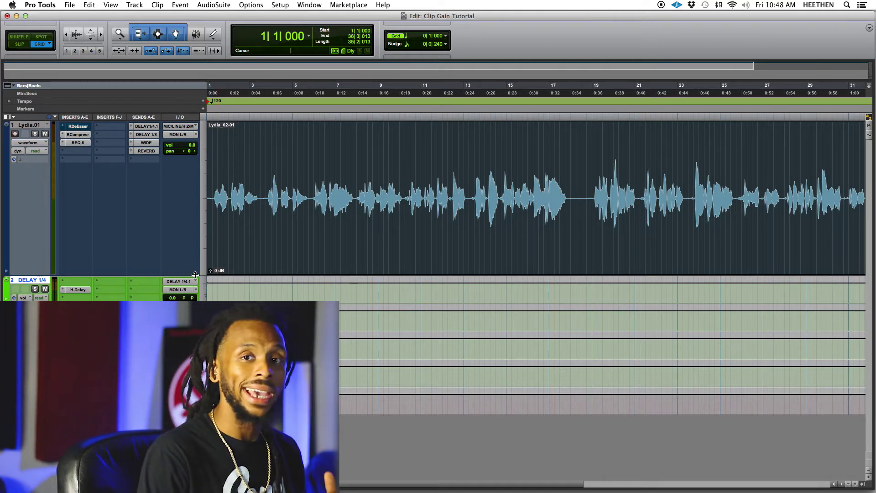
click(119, 6)
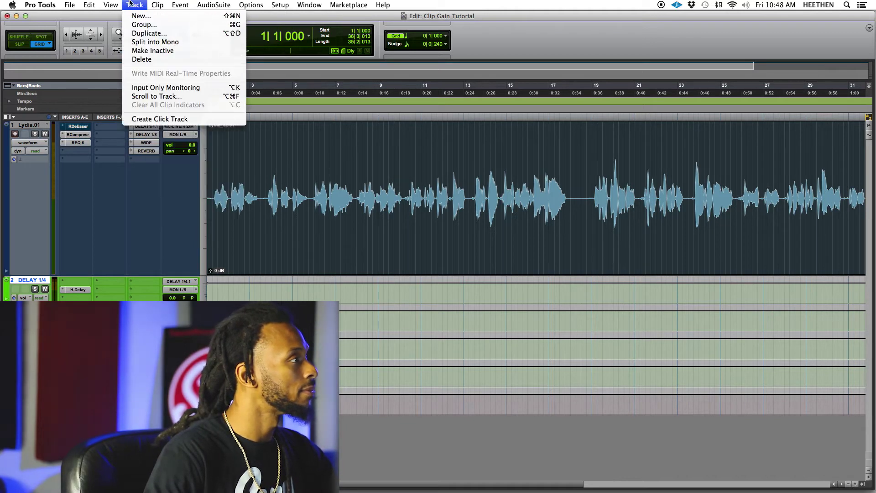
mouse_move(126, 65)
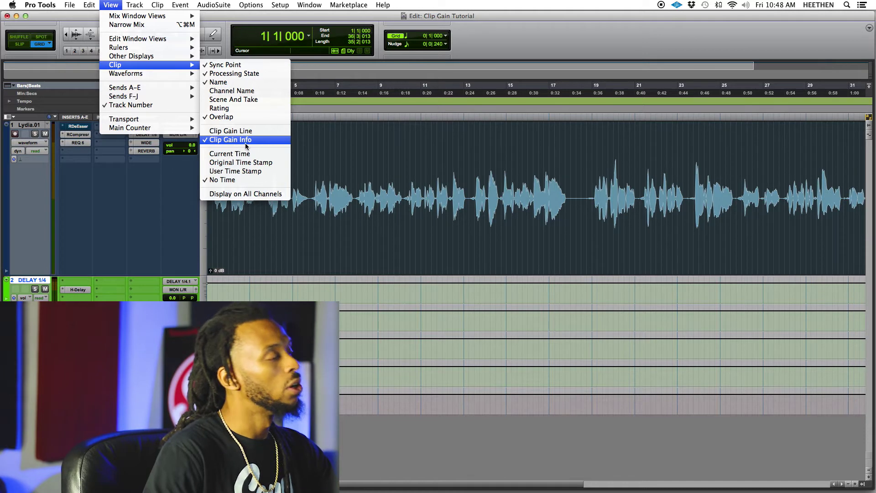
click(373, 146)
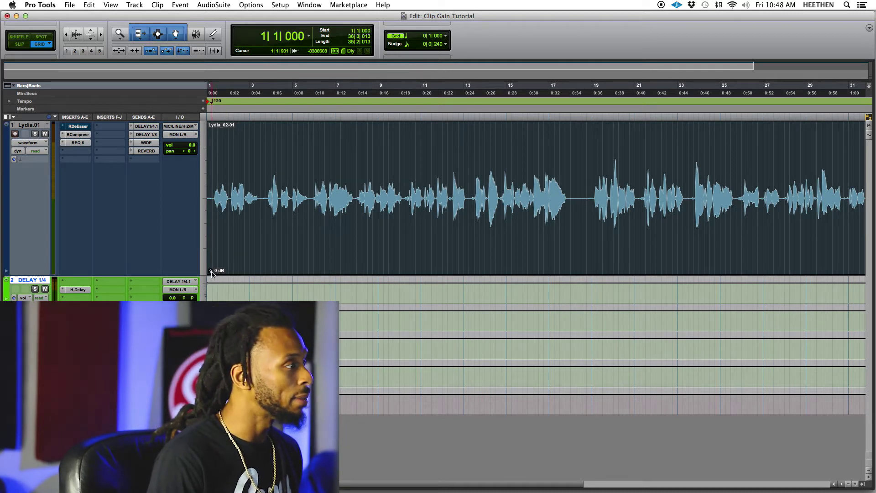
Try raising the whole vocal clip's gain to about +5.6 dB, and undo the change.
drag(211, 273, 214, 270)
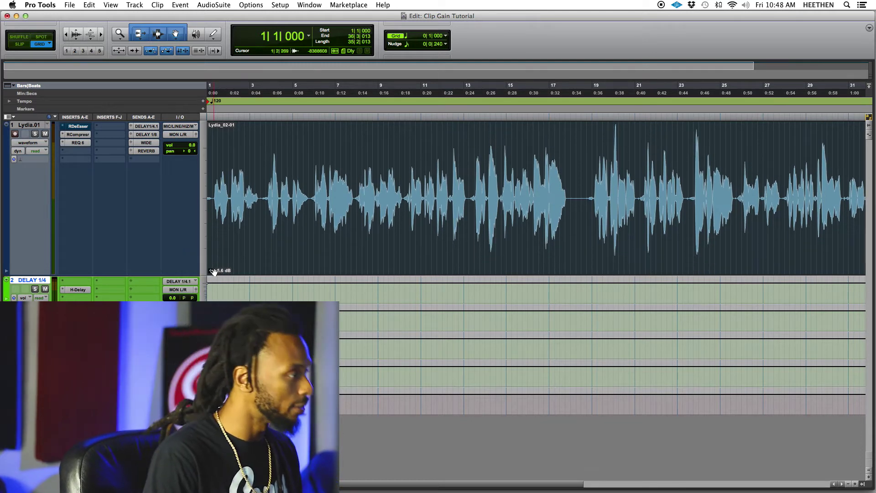
key(super+z)
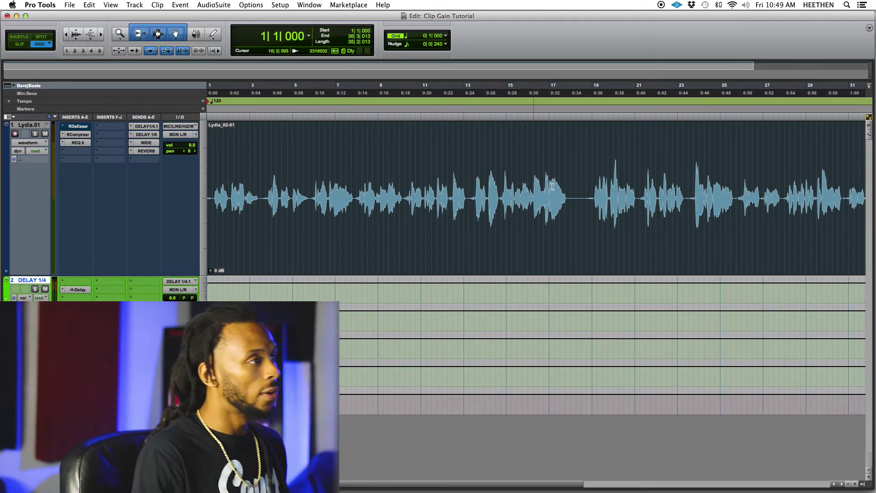
Switch the edit mode from Grid to Slip for selecting the loud vocal peak around bar 20 freely.
drag(609, 190, 619, 189)
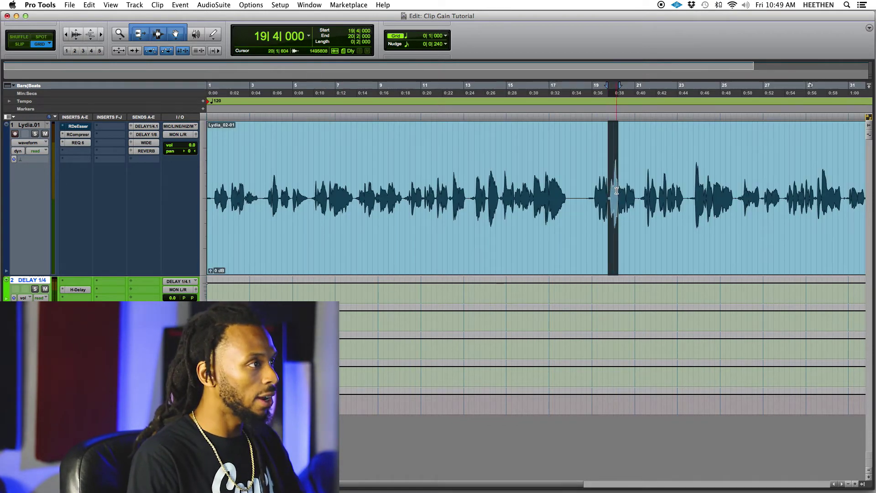
key(t)
key(t)
key(t)
click(556, 192)
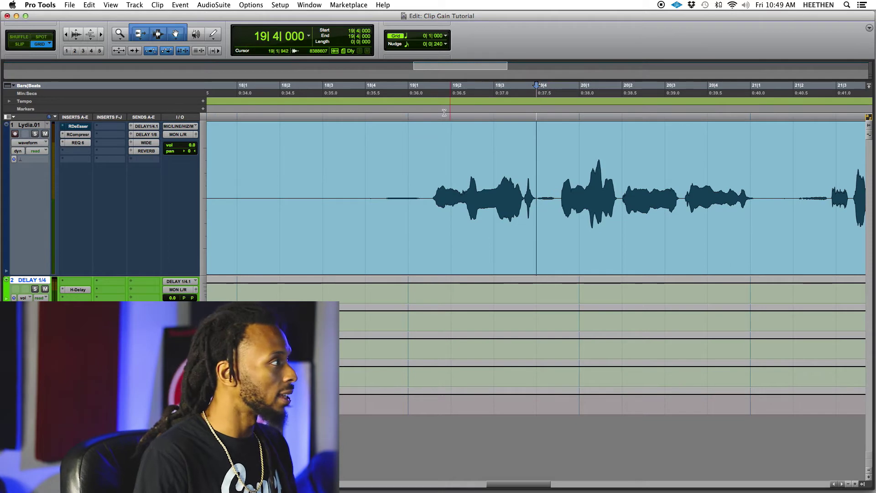
click(17, 44)
Try separating the loud word from 19|4|509 to 20|1|952 into its own clip and lowering its clip gain.
drag(559, 201, 620, 208)
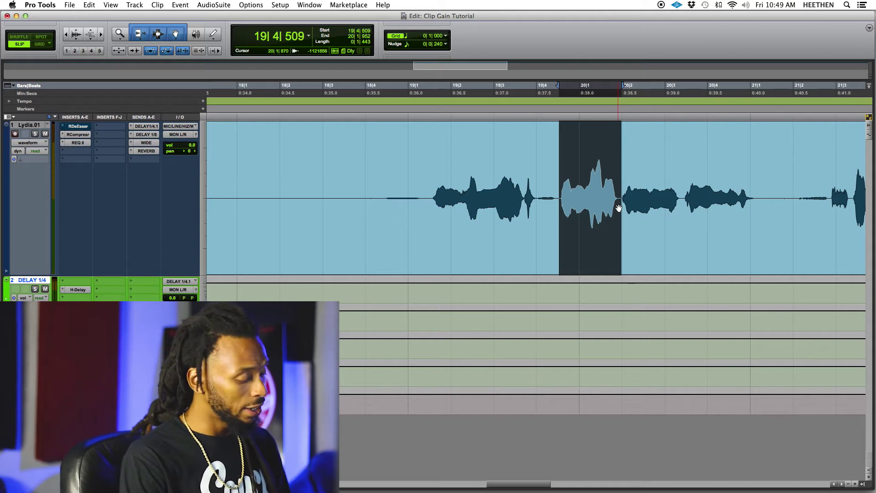
key(super+e)
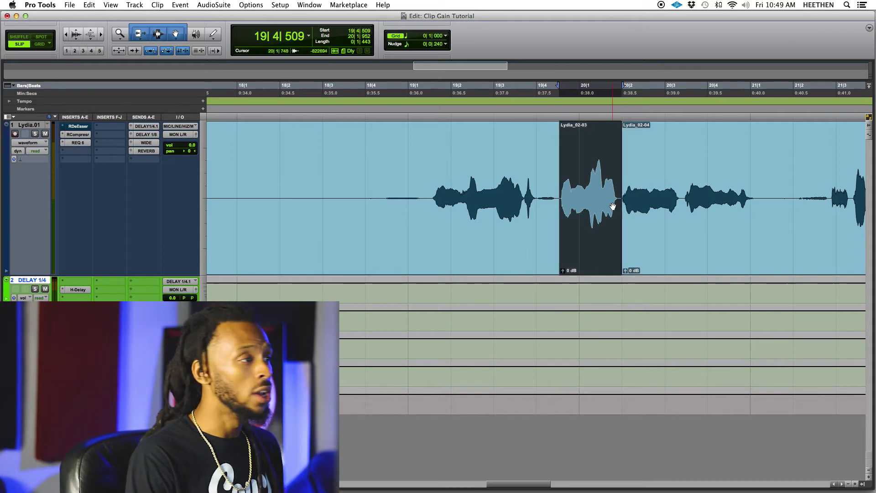
drag(563, 271, 563, 274)
click(420, 194)
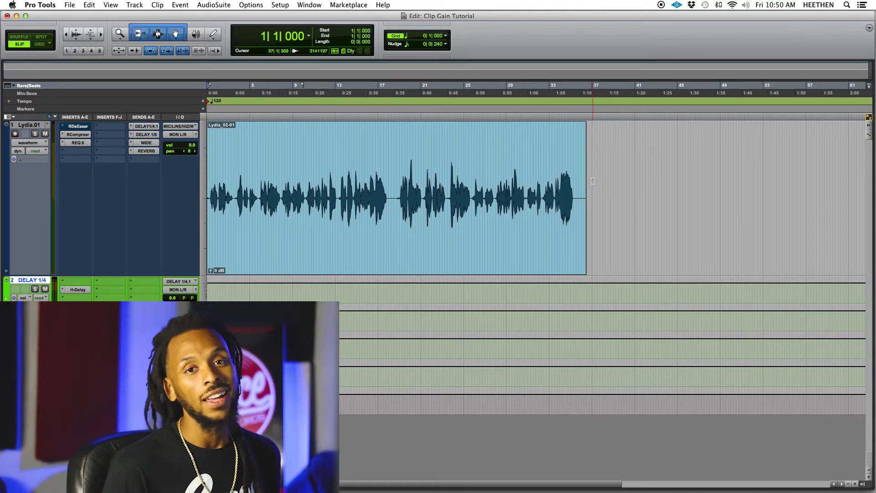
Play the whole vocal clip from the start of the session to listen for loud words.
key(space)
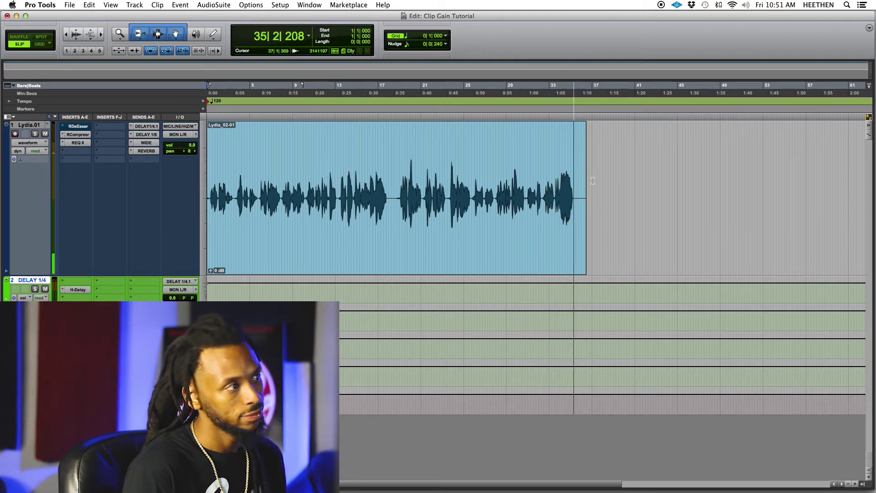
key(space)
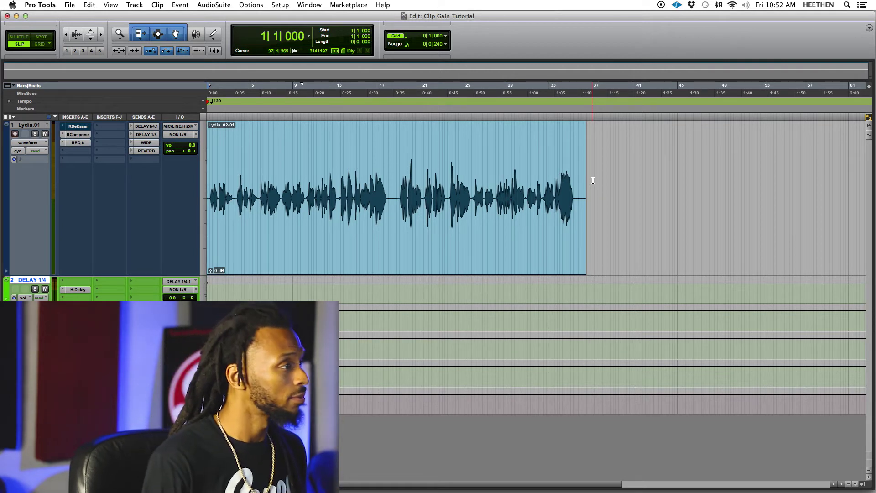
Separate the loud word from 19|4|417 to 20|1|911 into its own clip and lower its clip gain to -2.9 dB.
click(408, 168)
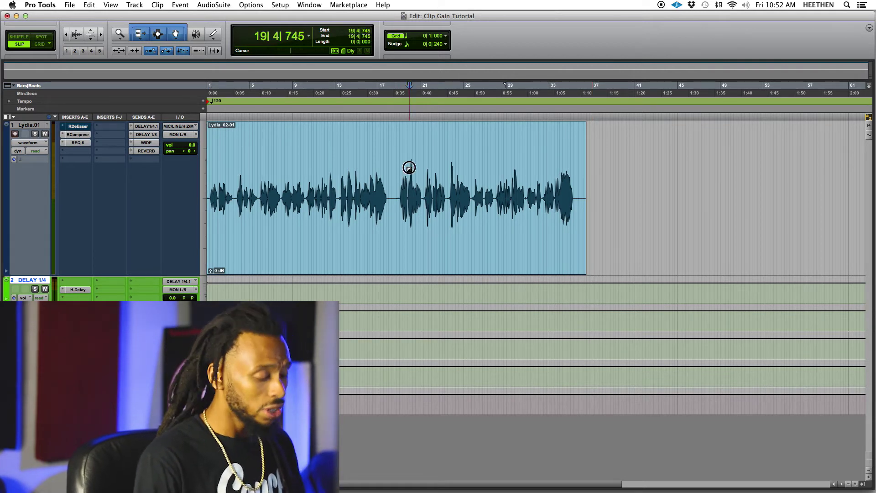
key(super+bracketright)
click(535, 176)
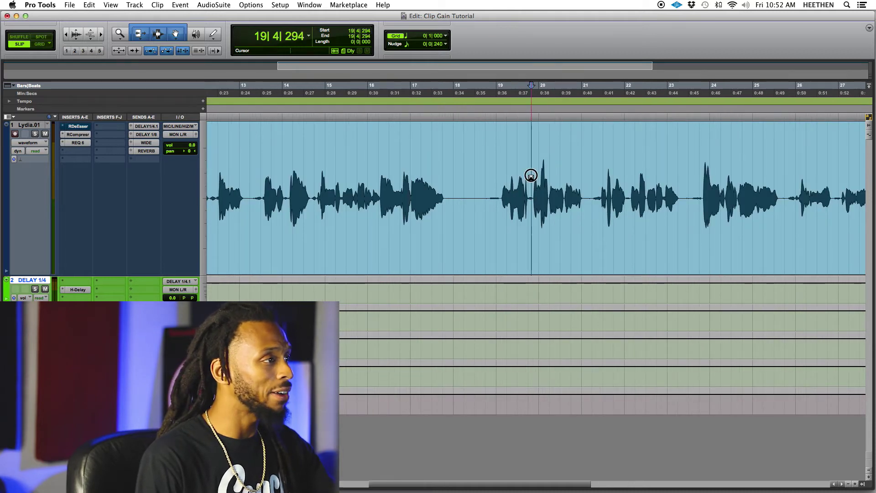
key(super+bracketright)
drag(542, 176, 606, 166)
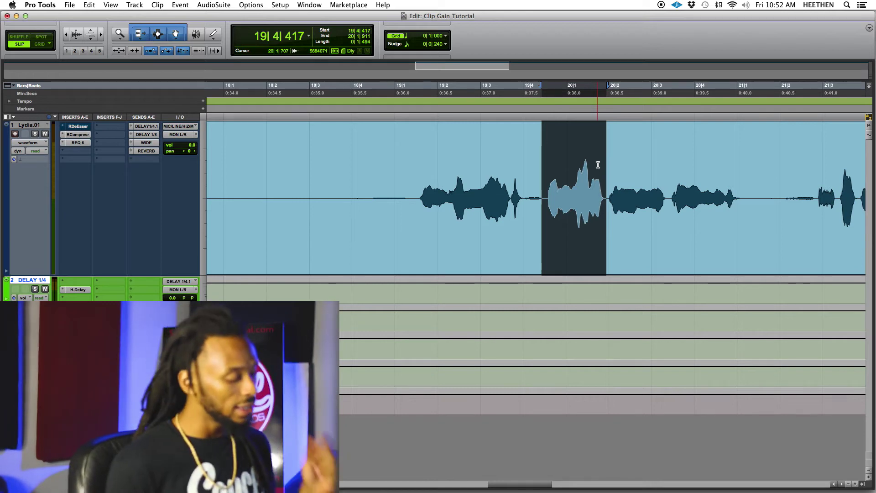
key(super+e)
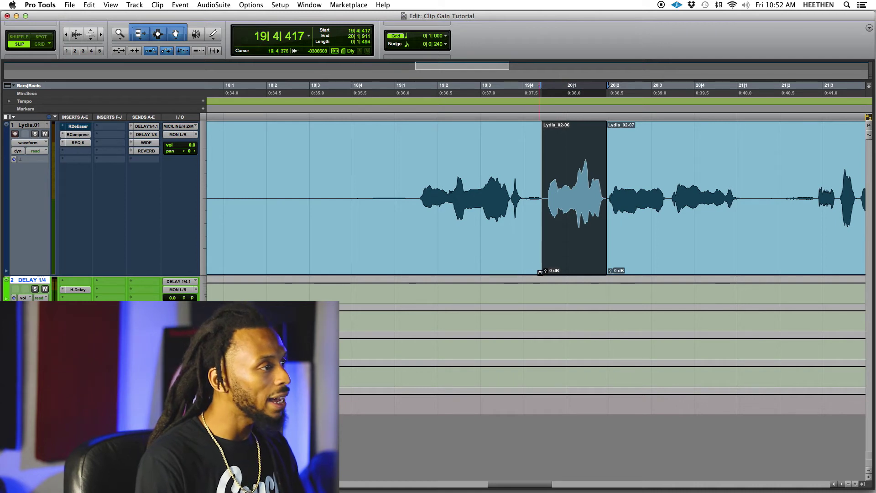
drag(547, 273, 548, 274)
Play the passage from 19|1|338 across the separated word and set that clip's gain to -2.2 dB.
click(410, 174)
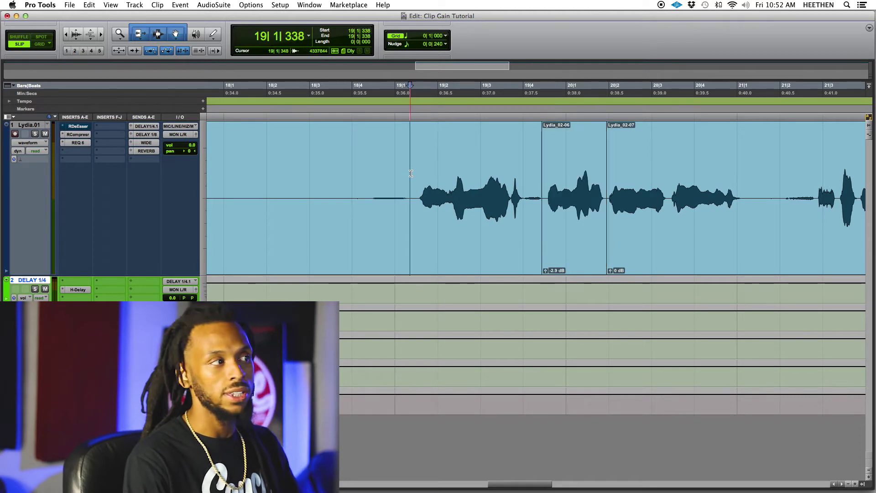
key(space)
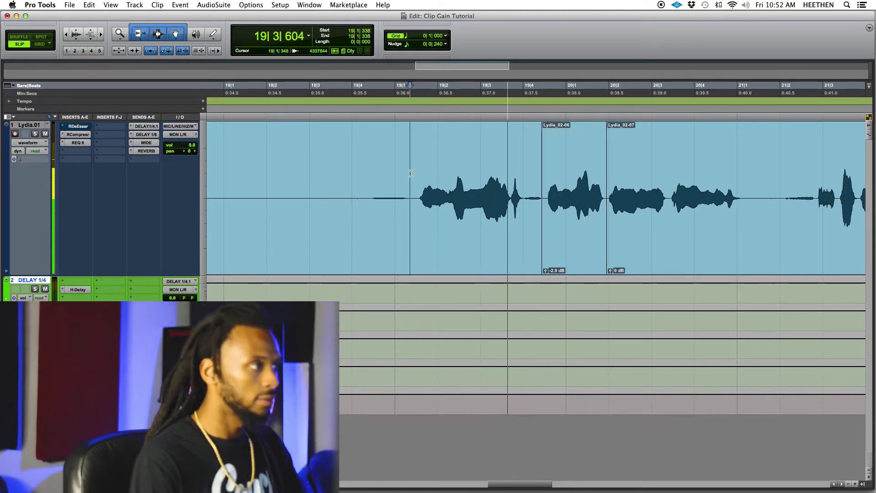
key(r)
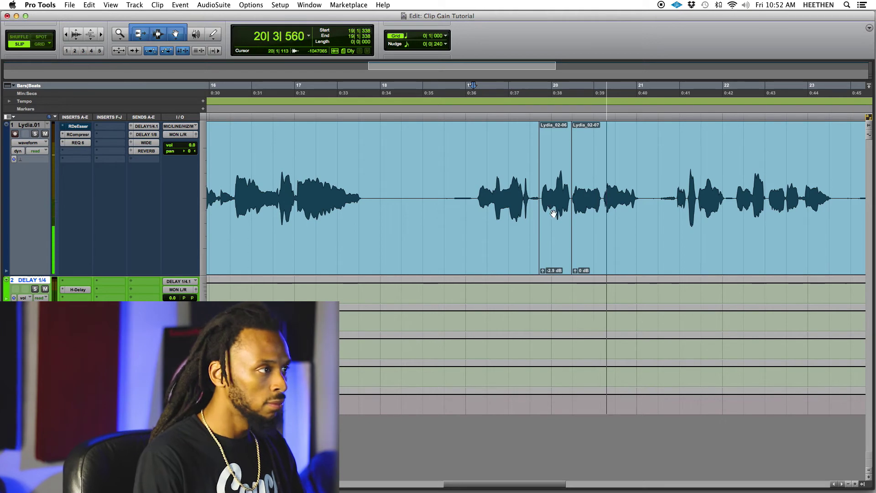
key(space)
click(543, 270)
drag(543, 270, 543, 269)
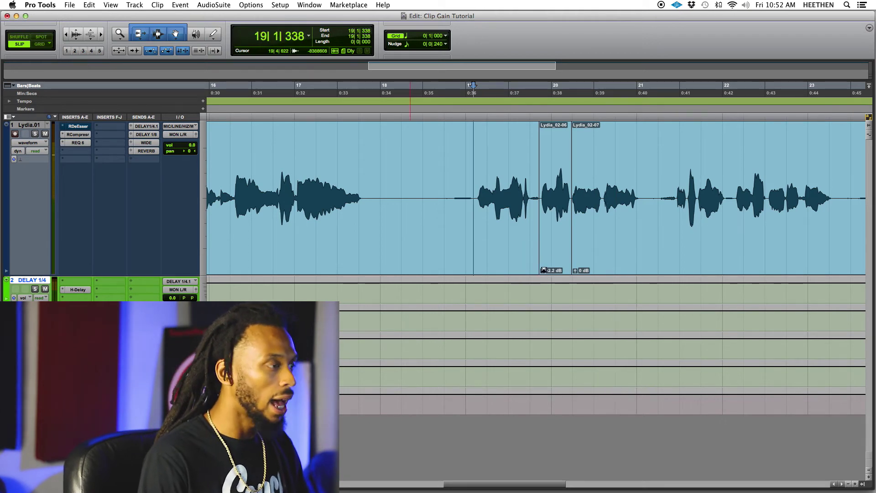
click(468, 189)
Separate the short loud syllable from 21|3|353 to 21|3|794 into its own clip and lower its clip gain.
key(r)
key(r)
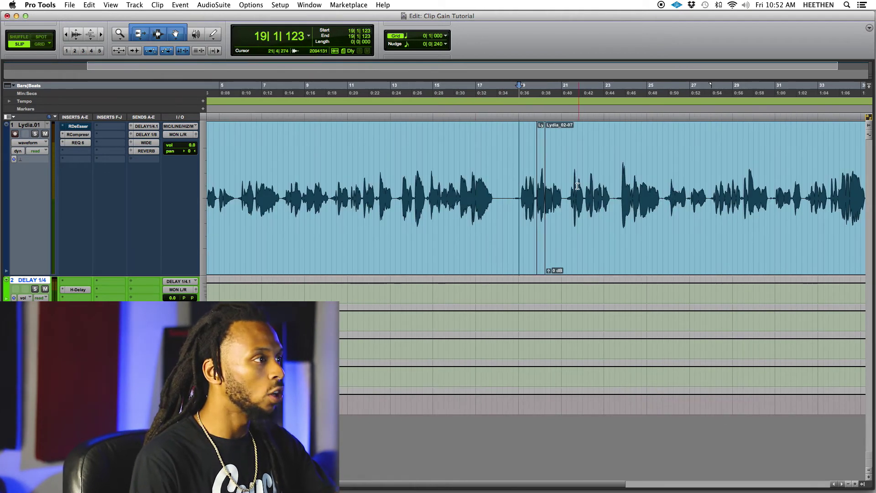
click(572, 185)
key(t)
key(t)
key(t)
drag(548, 183, 567, 181)
key(t)
key(t)
key(b)
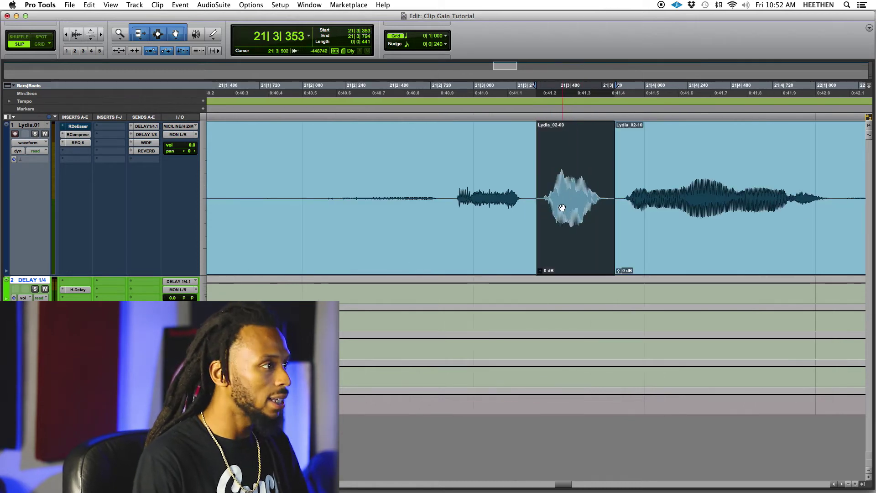
drag(544, 270, 551, 273)
key(r)
key(r)
Play back the edited passage and listen through the loud phrase around bars 24 and 25.
click(520, 173)
key(space)
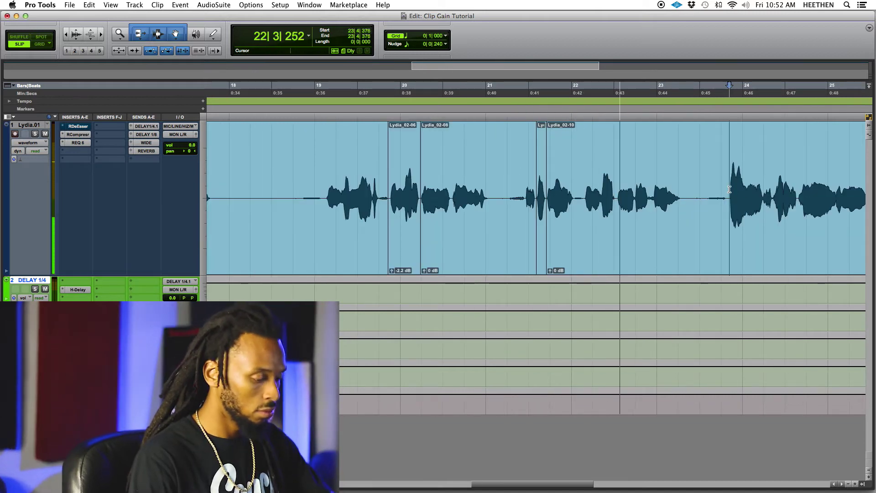
key(r)
drag(633, 183, 713, 181)
key(t)
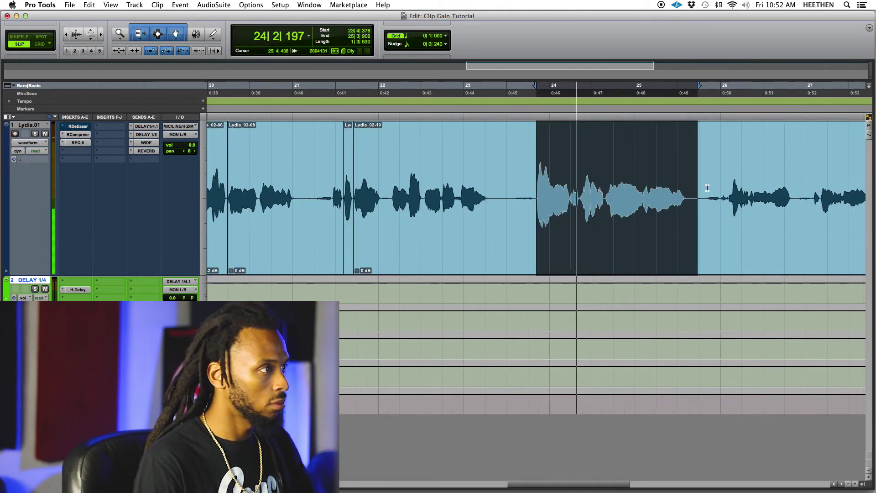
click(571, 182)
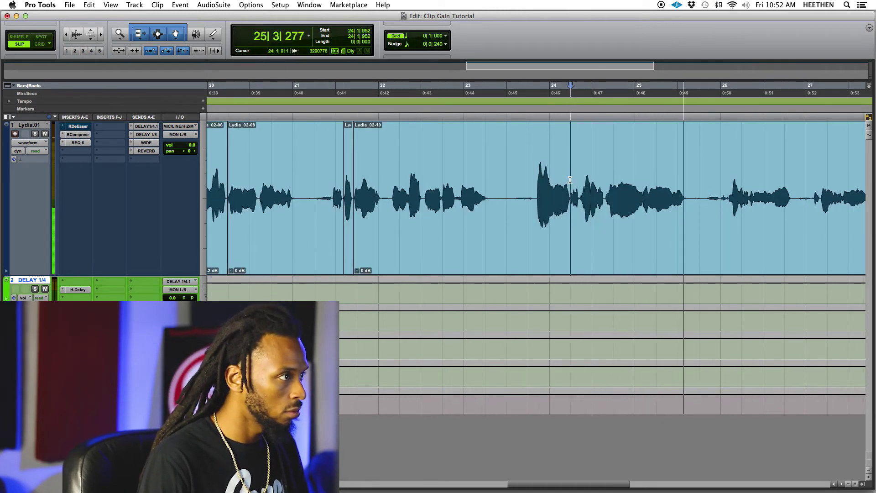
click(535, 178)
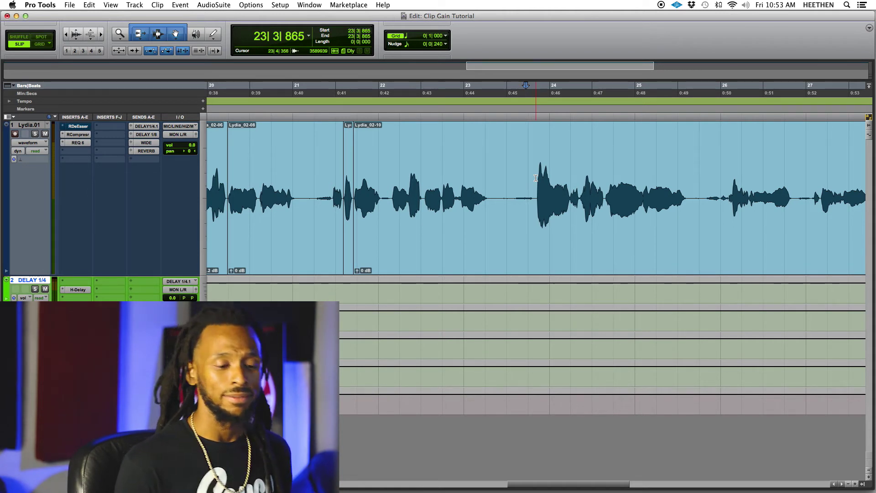
Turn on the Clip Gain Line display for the clips.
click(114, 5)
mouse_move(182, 65)
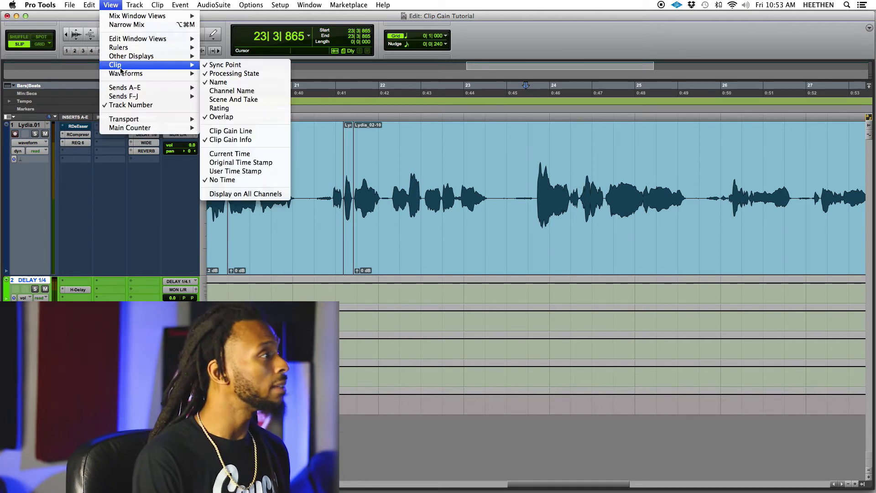
click(231, 131)
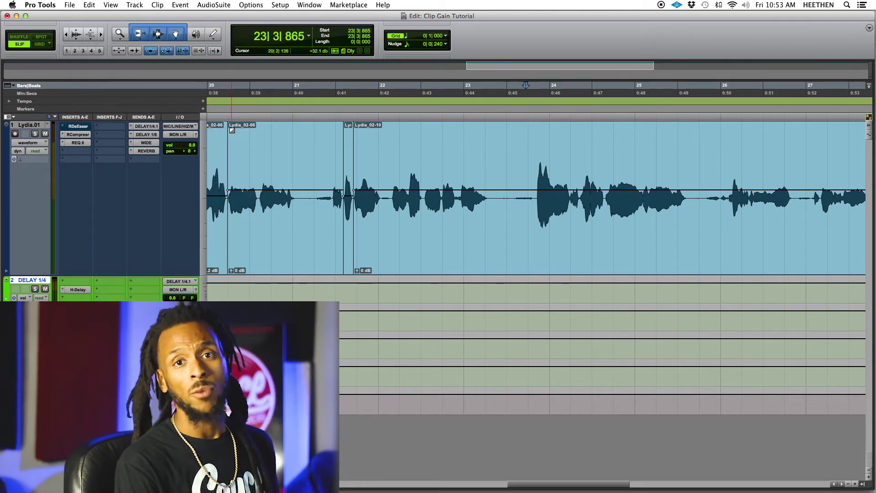
click(474, 145)
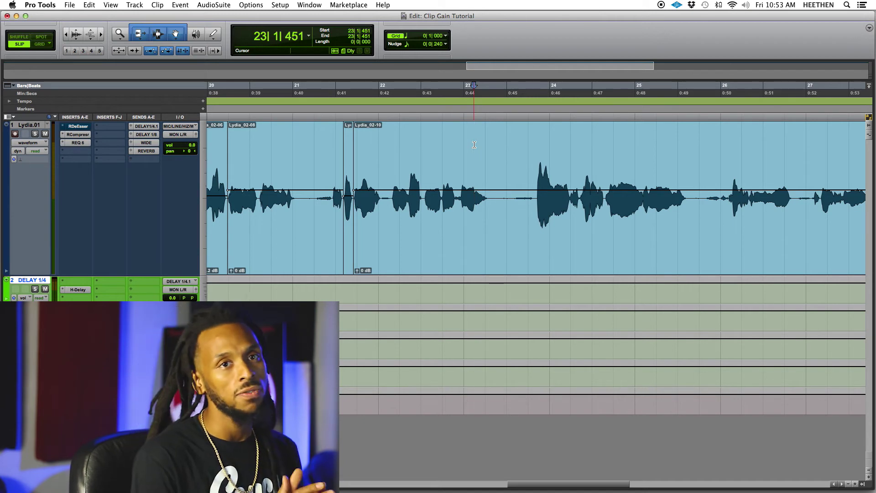
Select the loud word from 23|4|325 to 24|1|922 and lower its clip gain line without separating it.
drag(523, 150, 570, 154)
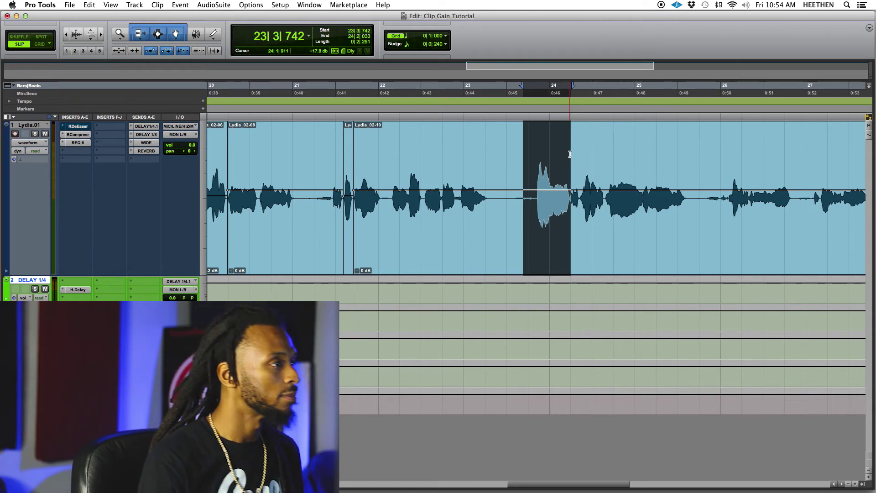
click(527, 150)
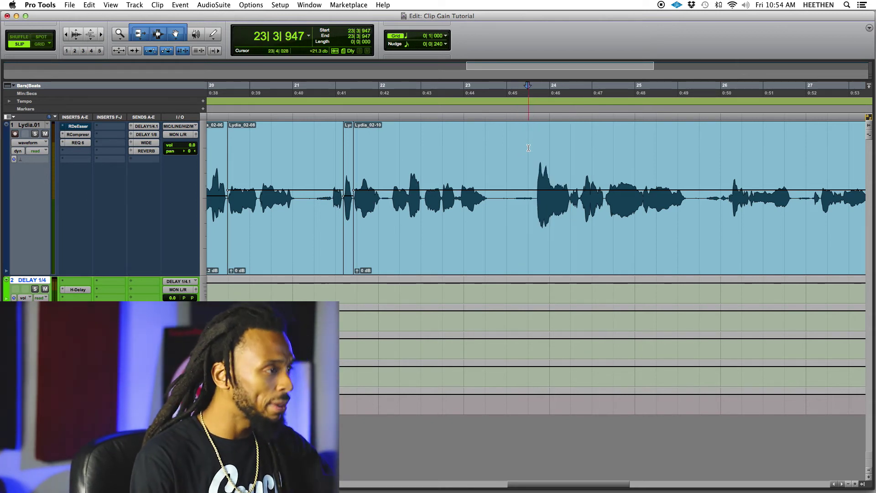
key(super+bracketright)
drag(551, 170, 621, 160)
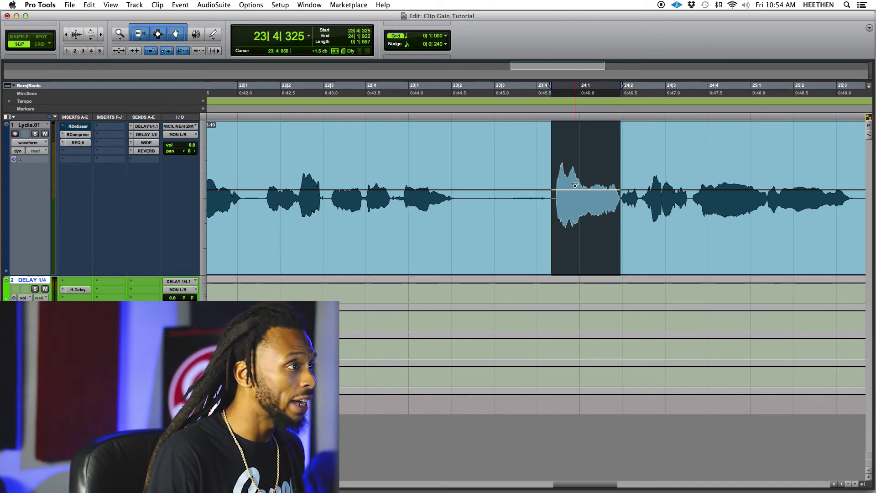
scroll(579, 175, down, 1)
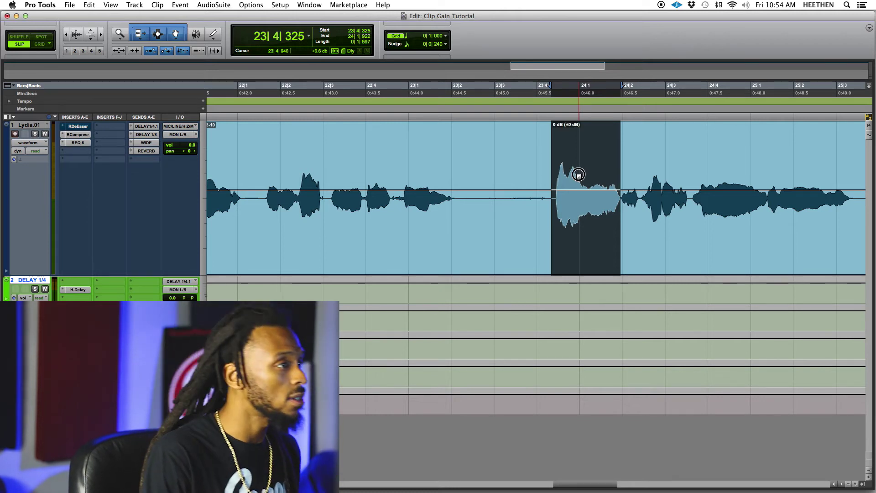
drag(578, 174, 577, 180)
Play back the vocal from 22|4|755 through the adjusted word and the phrase that follows it.
click(400, 150)
key(space)
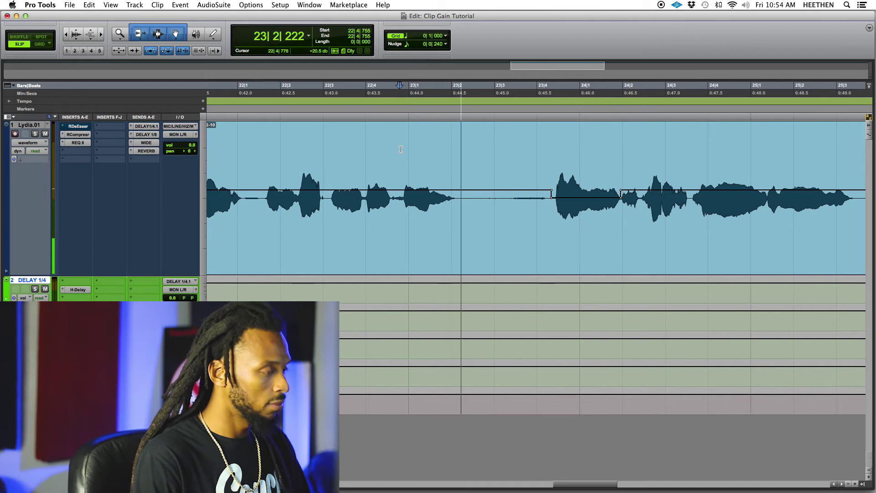
key(super+bracketleft)
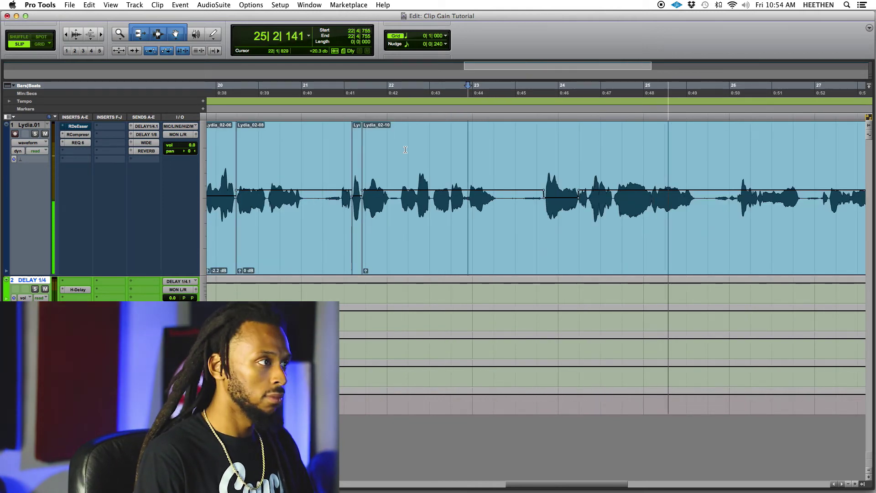
key(super+bracketleft)
key(super+bracketleft)
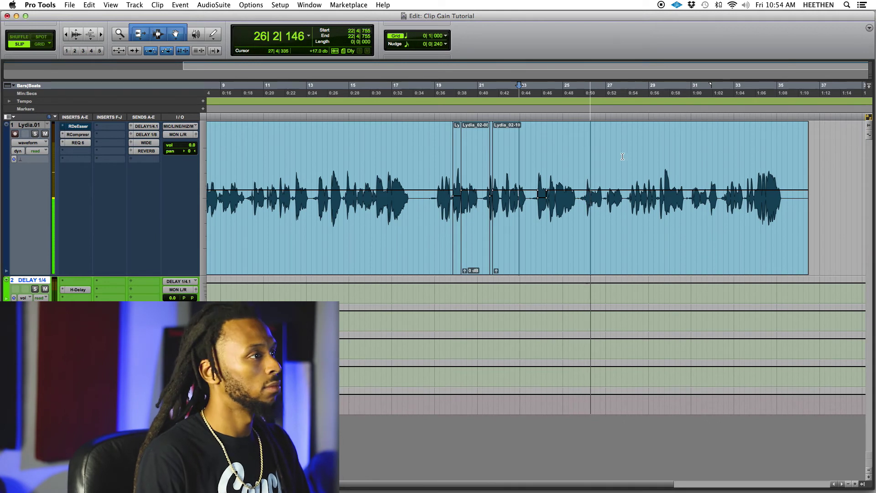
key(space)
Audition the phrase in bar 29, select the loud word just before bar 30, and lower its clip gain line.
click(658, 166)
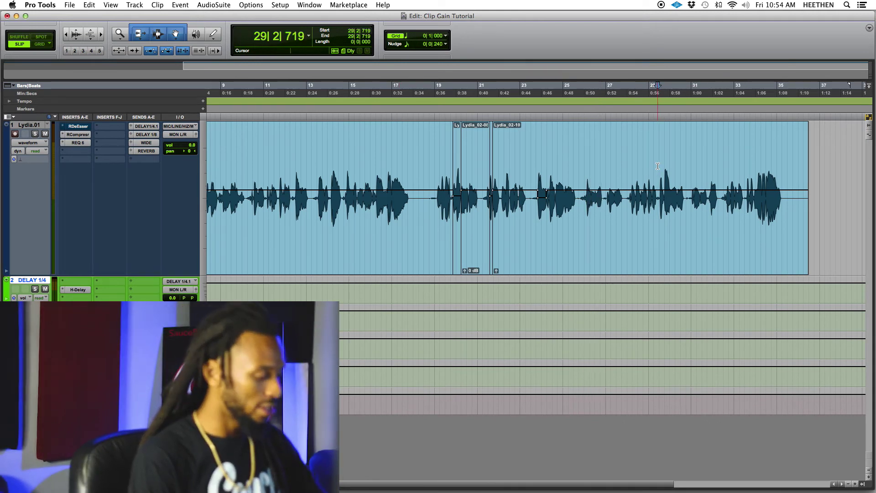
key(t)
key(t)
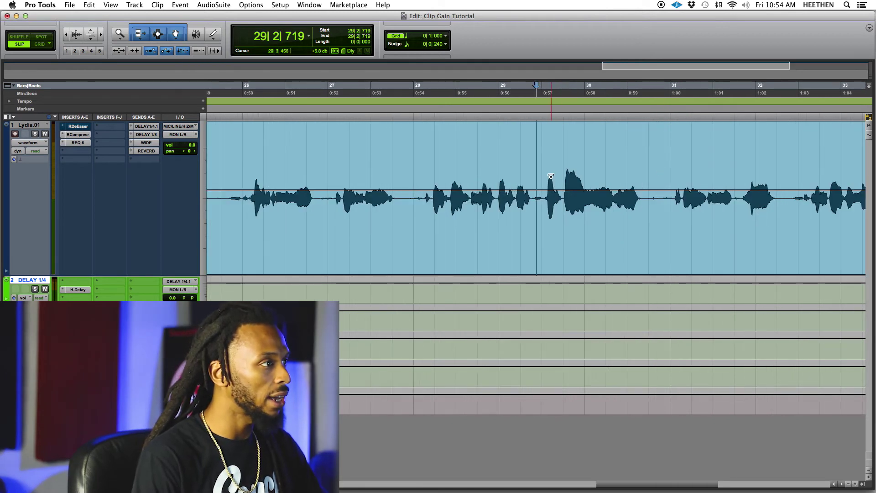
click(545, 163)
key(space)
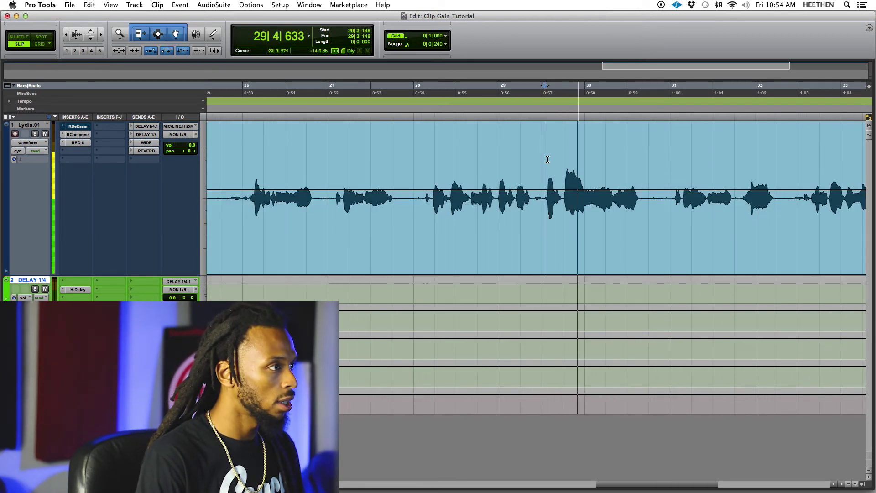
click(564, 160)
key(space)
drag(562, 160, 597, 182)
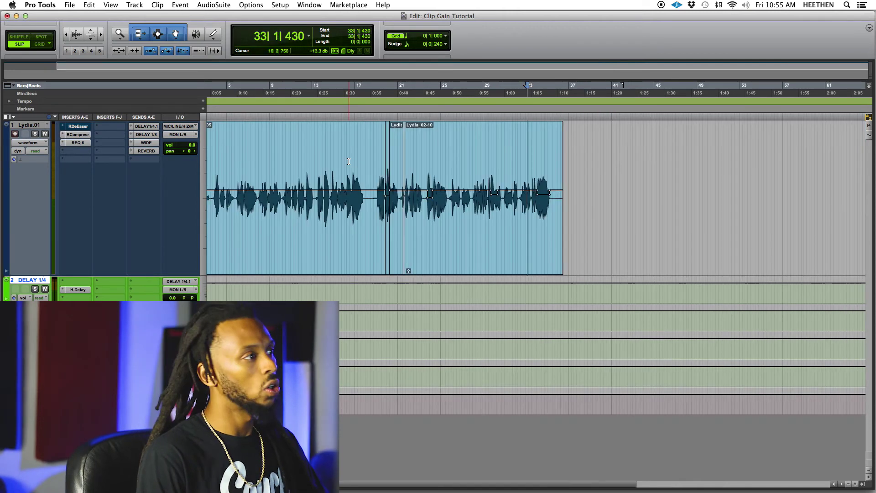
Play the vocal from 9|2|433 and lower the clip gain of the breath from 10|1|584 to 10|2|791.
click(348, 161)
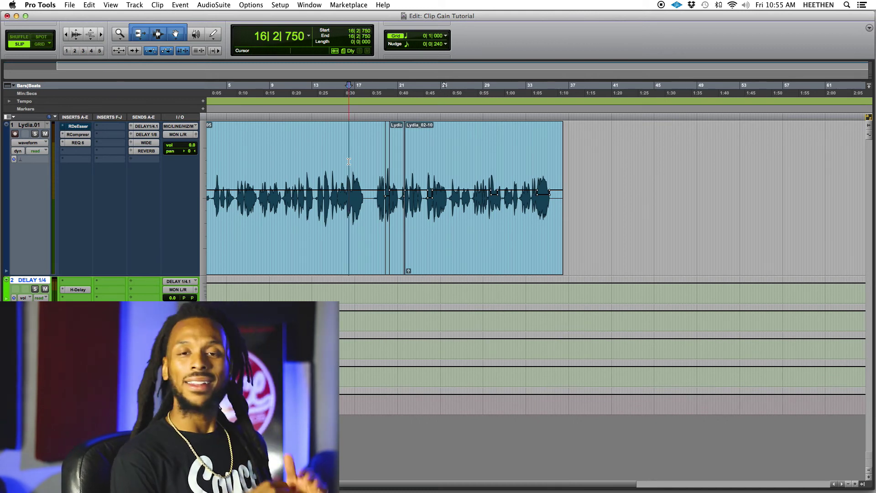
click(314, 159)
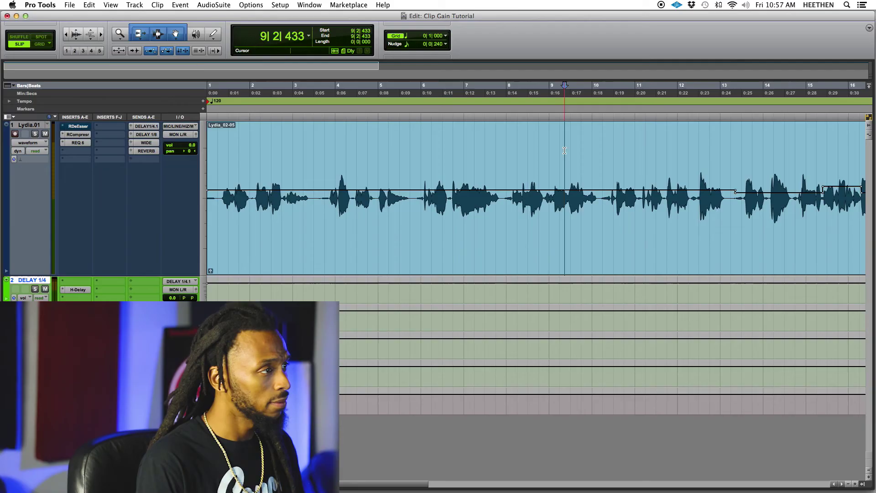
key(space)
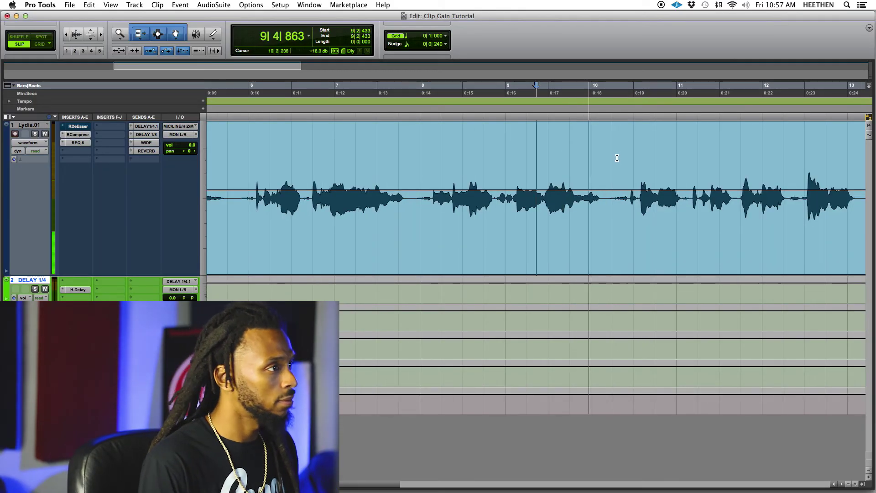
drag(603, 157, 630, 151)
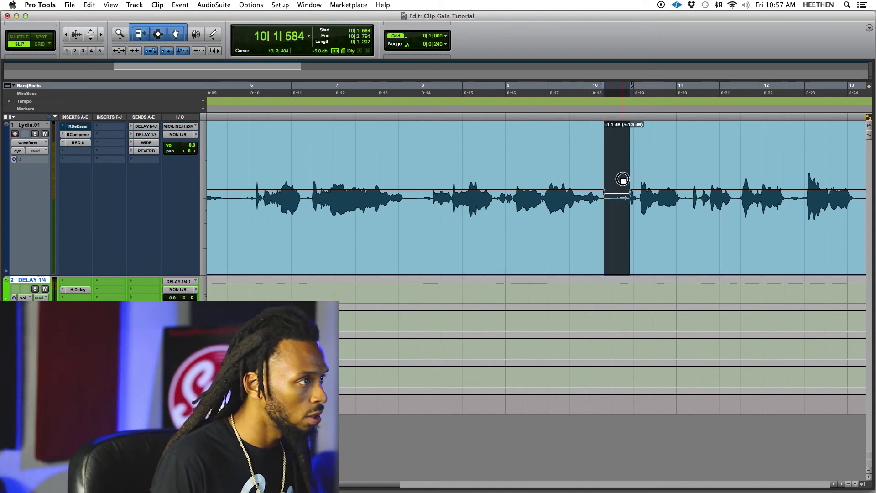
click(546, 213)
Replay the passage from bar 9 and pull the clip gain line of the bar 10 breath down further.
click(536, 162)
key(space)
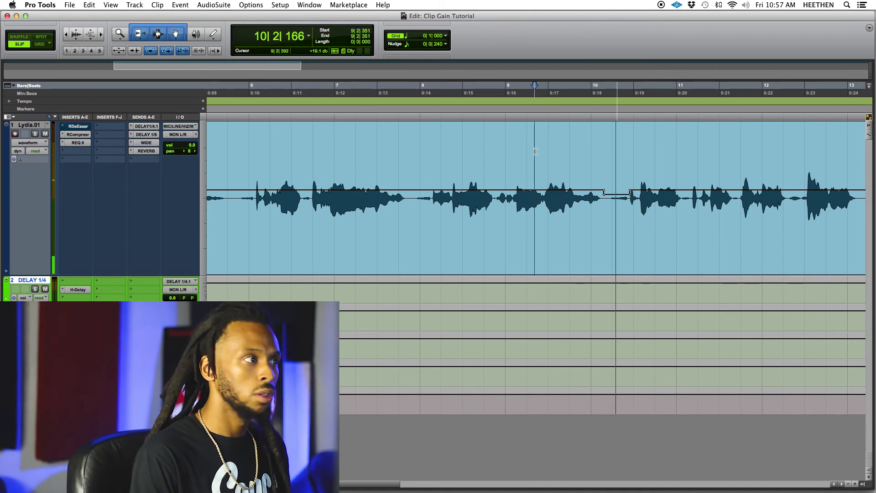
drag(617, 184, 617, 207)
click(531, 160)
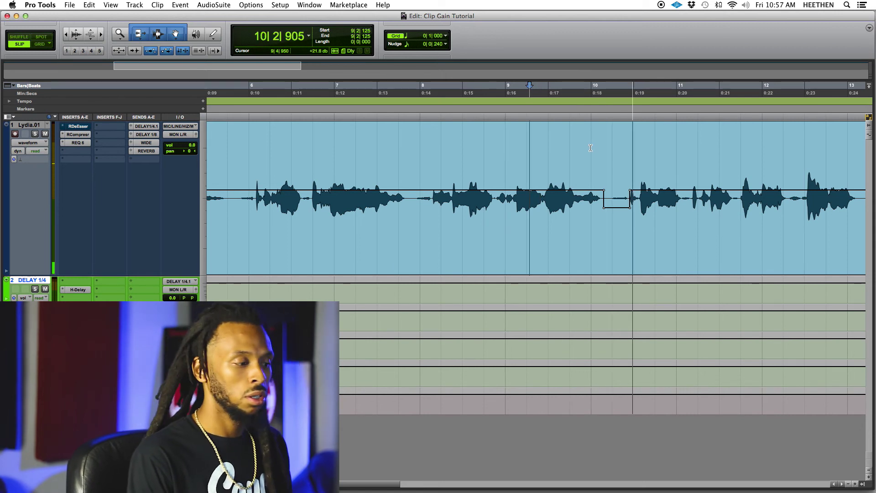
key(r)
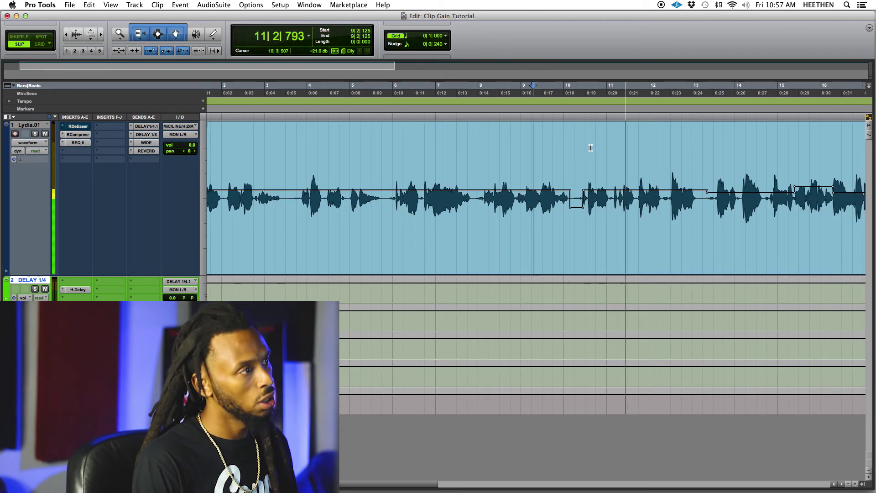
Select the breath between 12|2 and 12|3, before the loud word, and lower its clip gain line strongly.
click(660, 156)
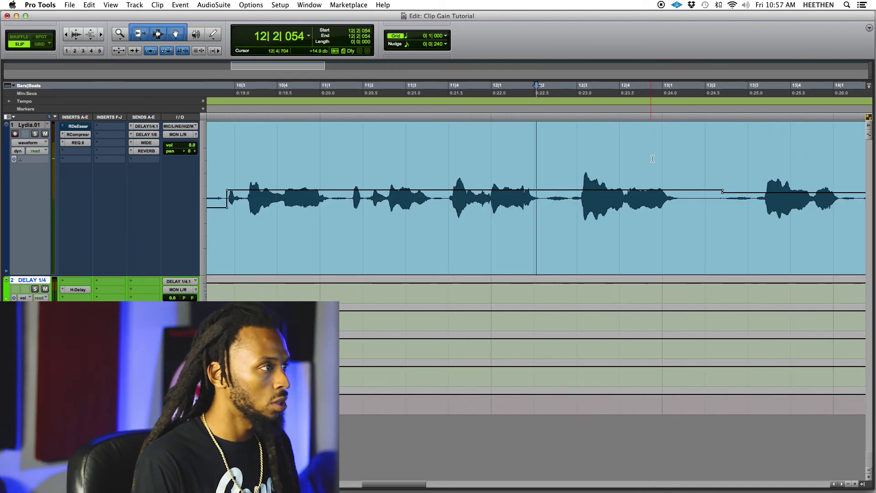
drag(541, 161, 558, 194)
key(space)
Play back the vocal from 11|4|315 across the lowered breath and review the gain changes over the whole track.
click(462, 153)
key(space)
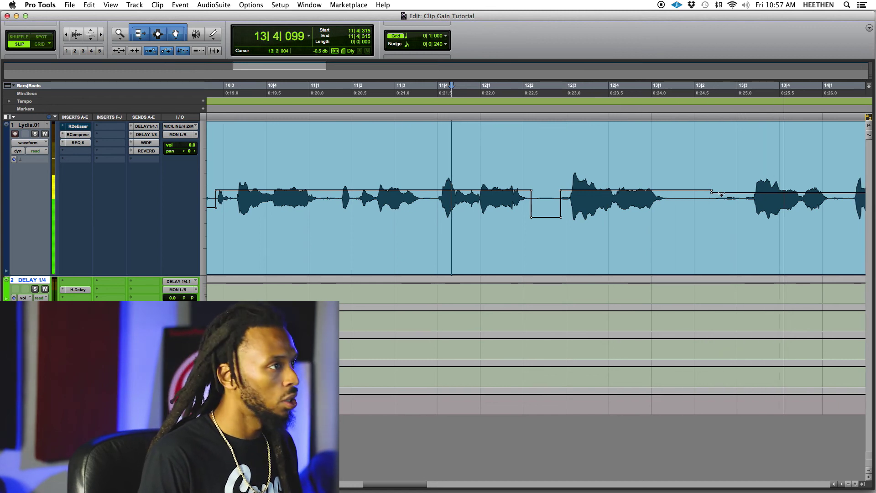
key(r)
key(r)
key(r)
key(r)
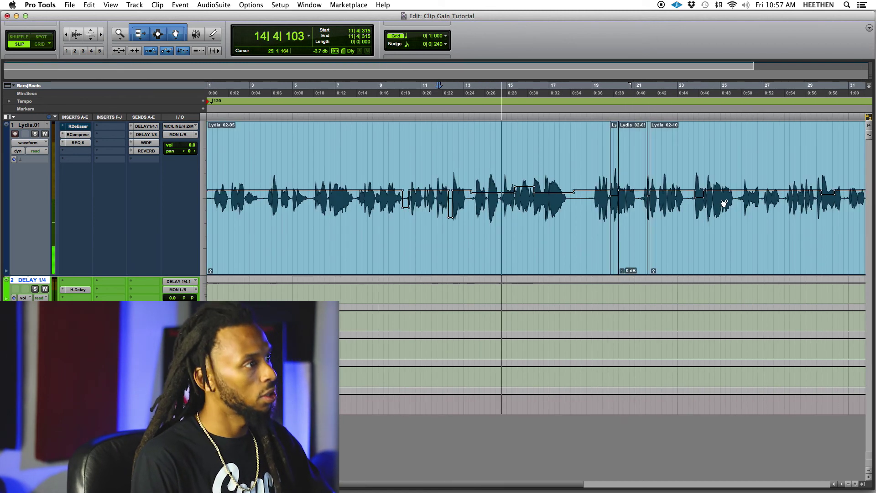
key(space)
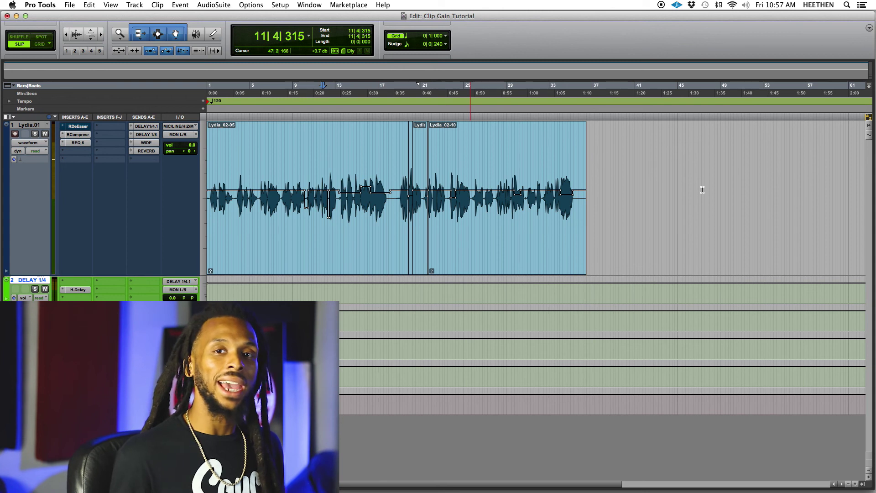
Hide the Clip Gain Line on the vocal clips and deselect the last clip.
right_click(564, 154)
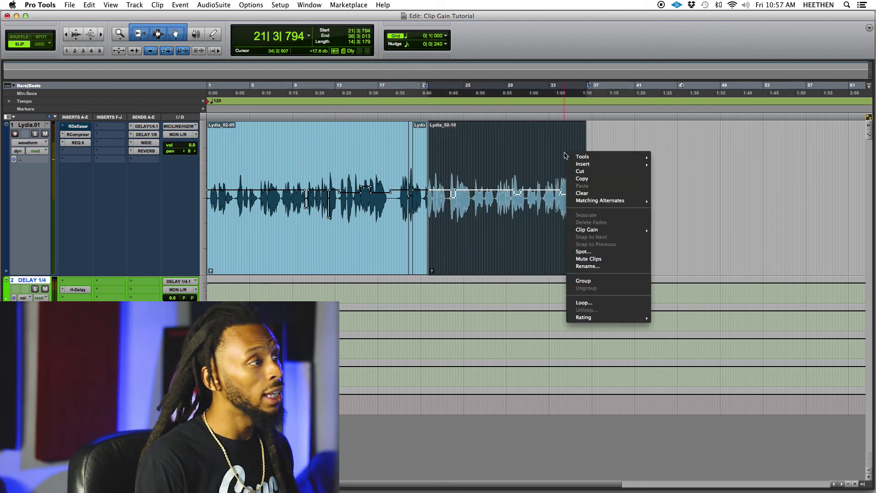
mouse_move(585, 232)
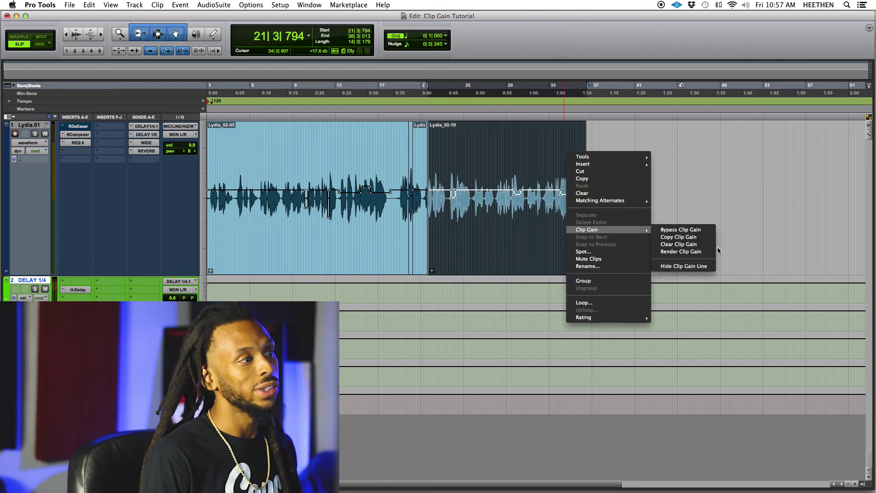
click(697, 268)
click(650, 197)
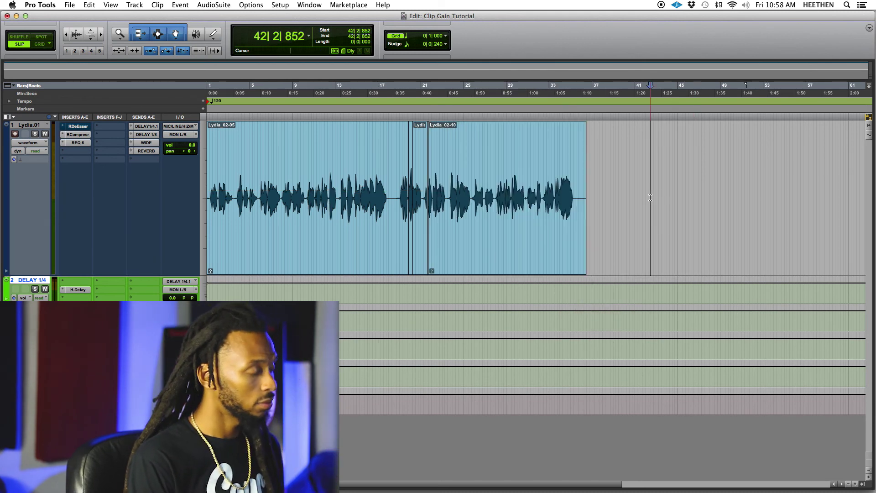